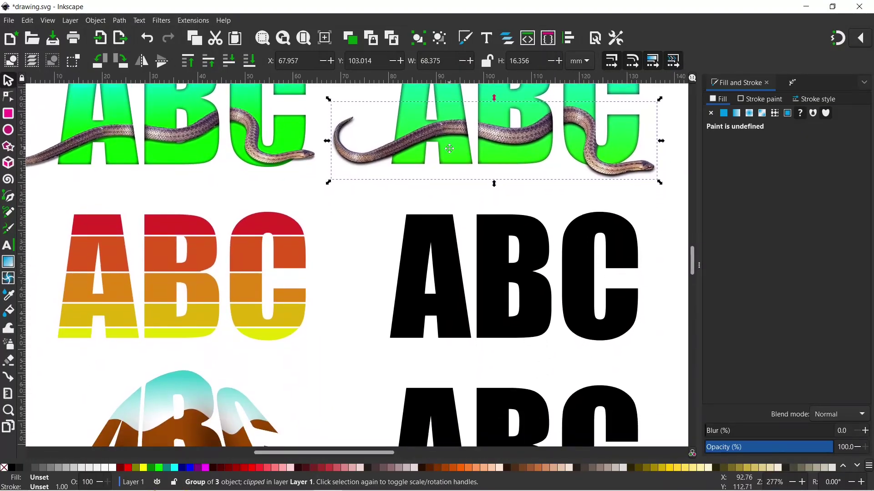
# - Draw a wide black rectangle to the right of the black ABC text
pyautogui.scroll(2, 435, 186)
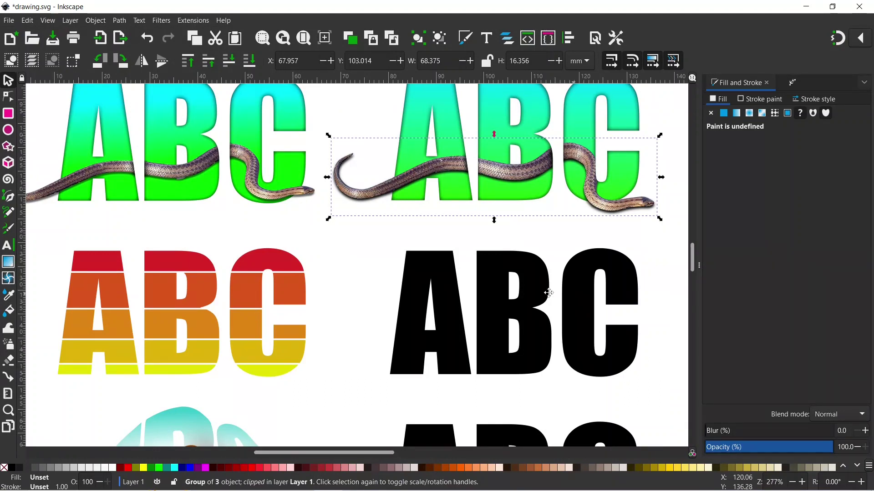
pyautogui.hscroll(5, 364, 294)
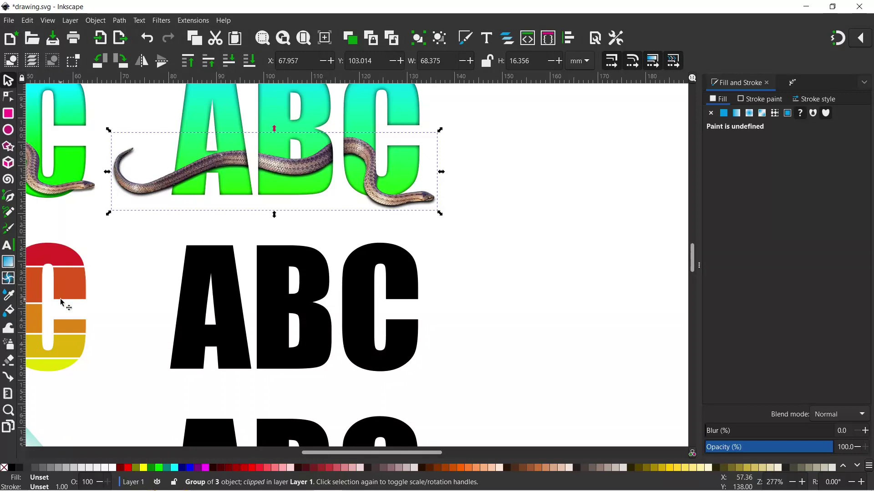
pyautogui.press('r')
pyautogui.moveTo(487, 221); pyautogui.dragTo(685, 267)
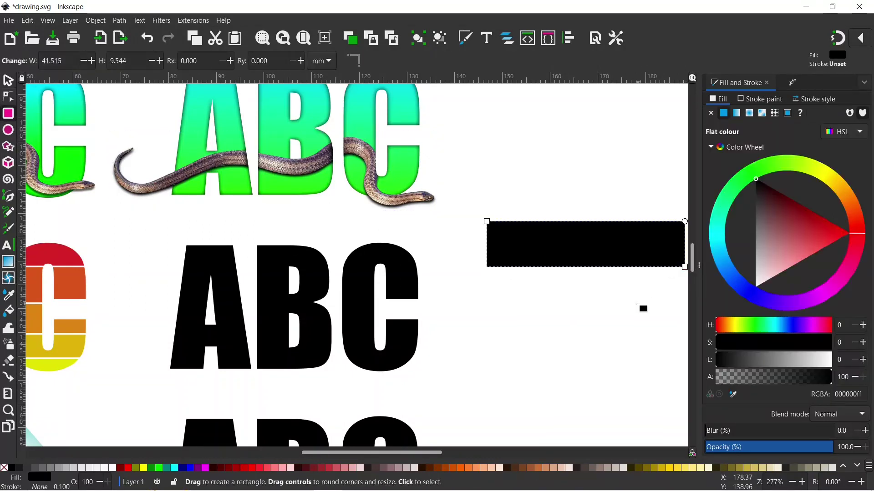
pyautogui.hscroll(5, 642, 308)
pyautogui.moveTo(556, 265); pyautogui.dragTo(604, 272)
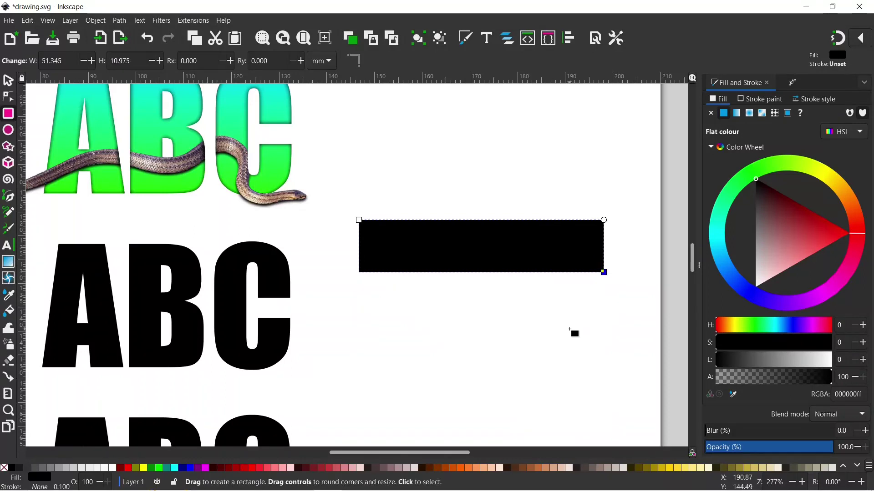
# - Convert the black rectangle into an editable 4-node path with Object to Path
pyautogui.press('s')
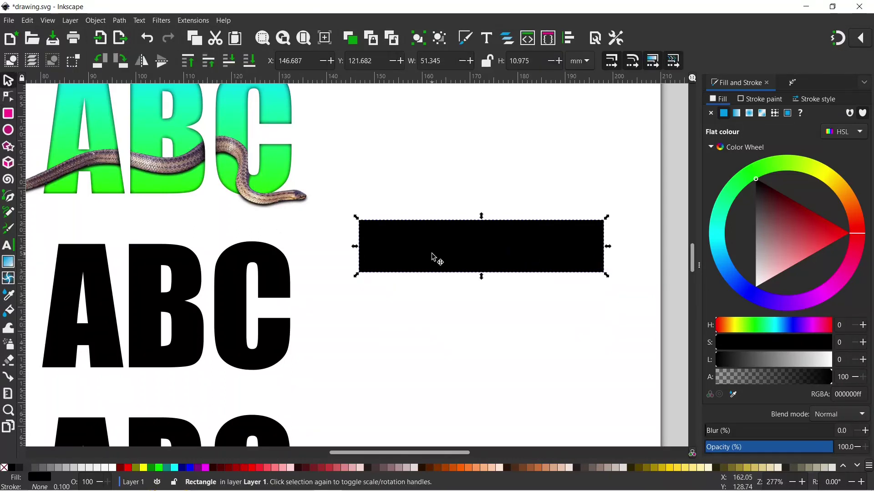
pyautogui.click(431, 257)
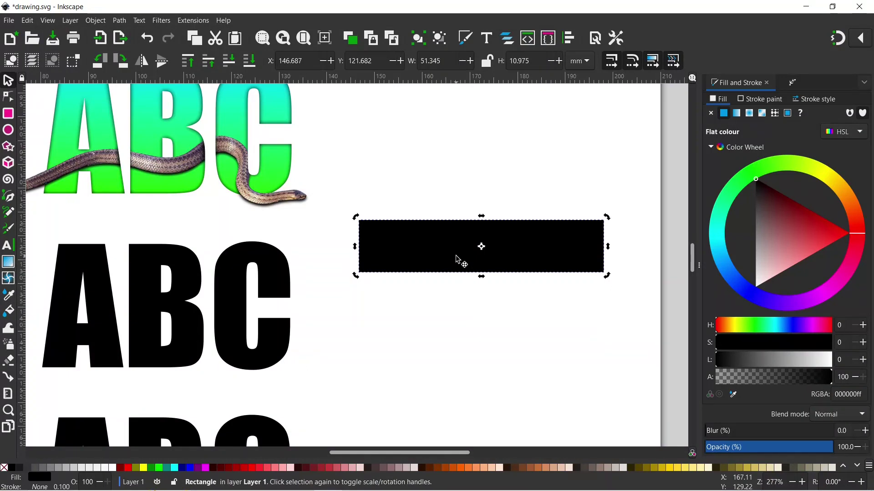
pyautogui.click(119, 21)
pyautogui.click(132, 32)
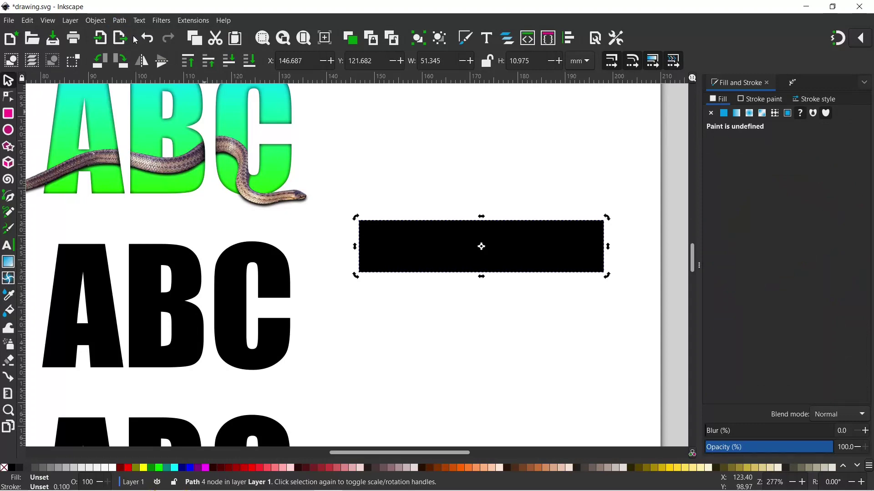
pyautogui.click(392, 253)
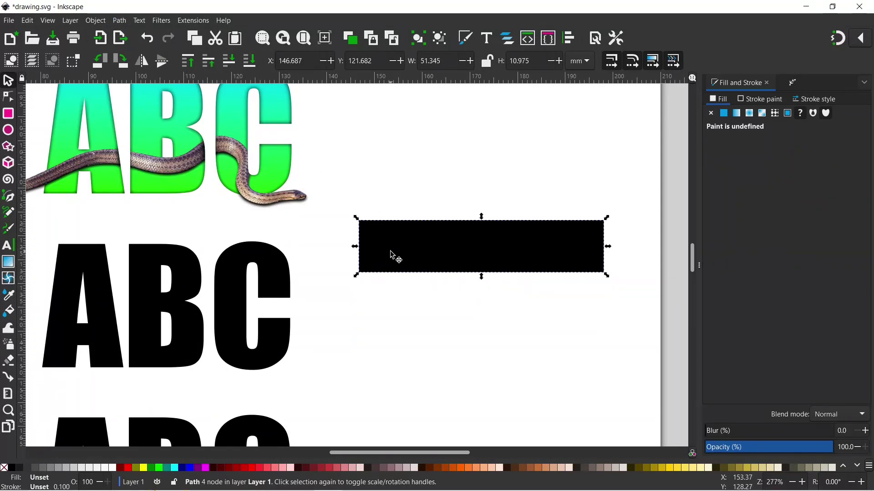
pyautogui.click(9, 96)
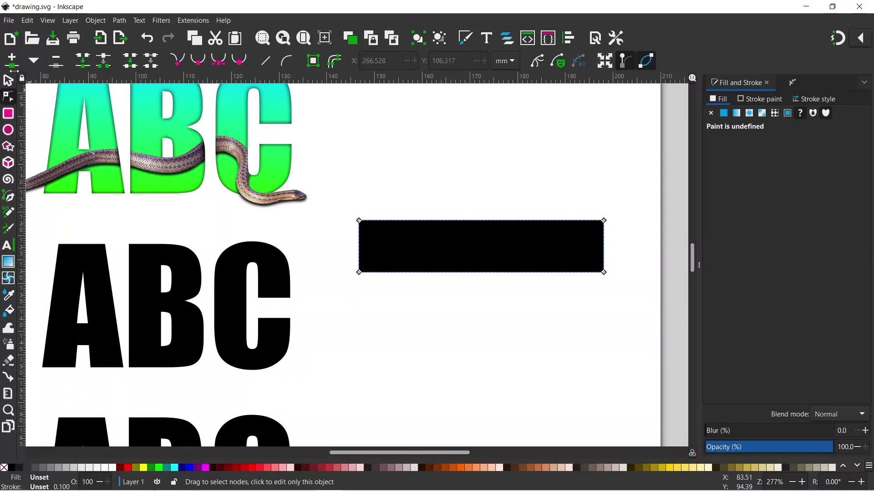
# - Duplicate the rectangle straight below and shrink the copy to about half its height
pyautogui.click(8, 81)
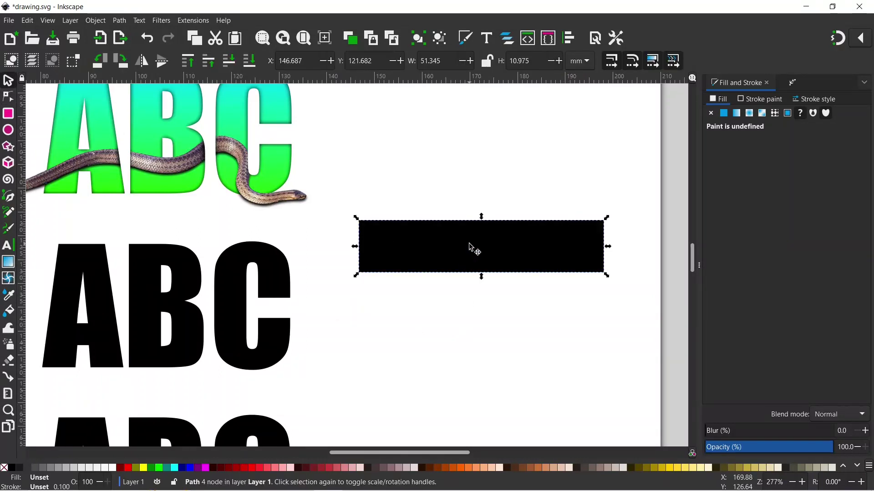
pyautogui.press('ctrl')
pyautogui.hotkey('ctrl', 'd')
pyautogui.moveTo(471, 247); pyautogui.dragTo(461, 354)
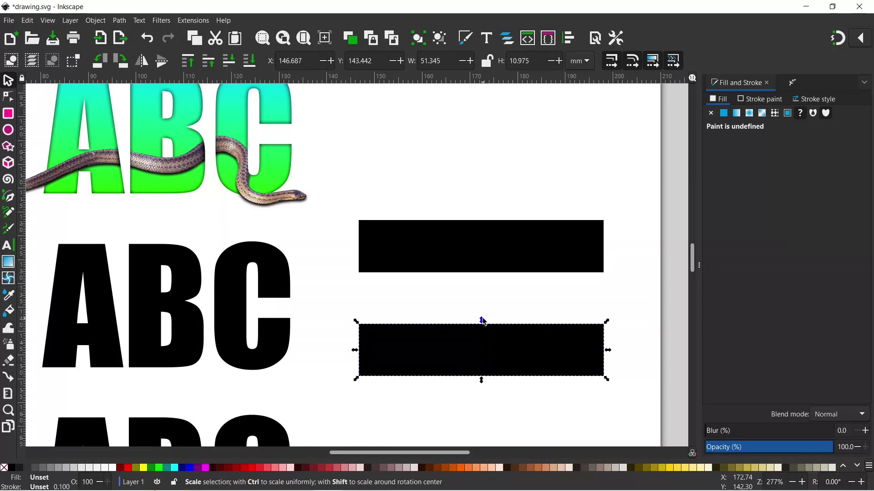
pyautogui.moveTo(483, 322); pyautogui.dragTo(481, 355)
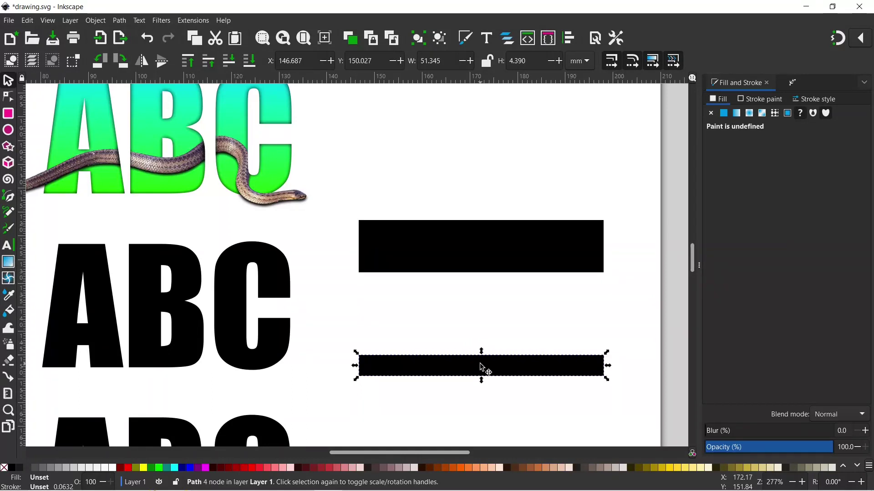
# - Colour the upper bar red and the thin lower bar yellow, then select both
pyautogui.click(450, 253)
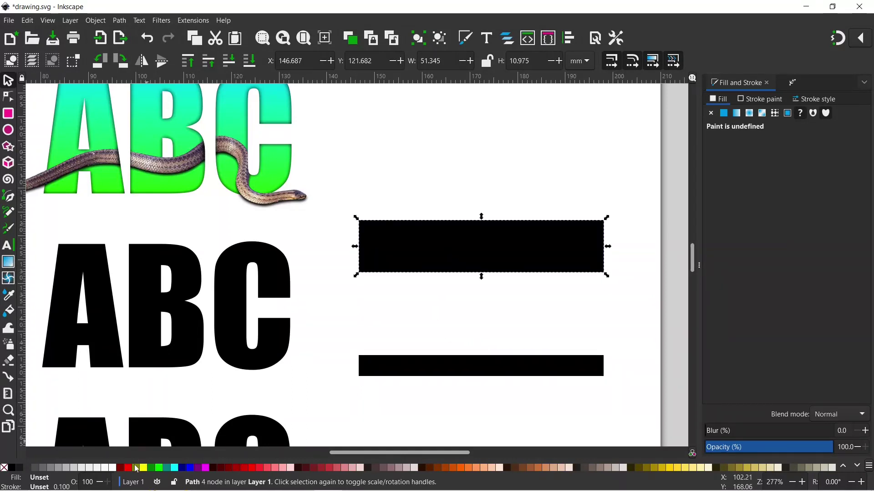
pyautogui.click(129, 470)
pyautogui.click(453, 373)
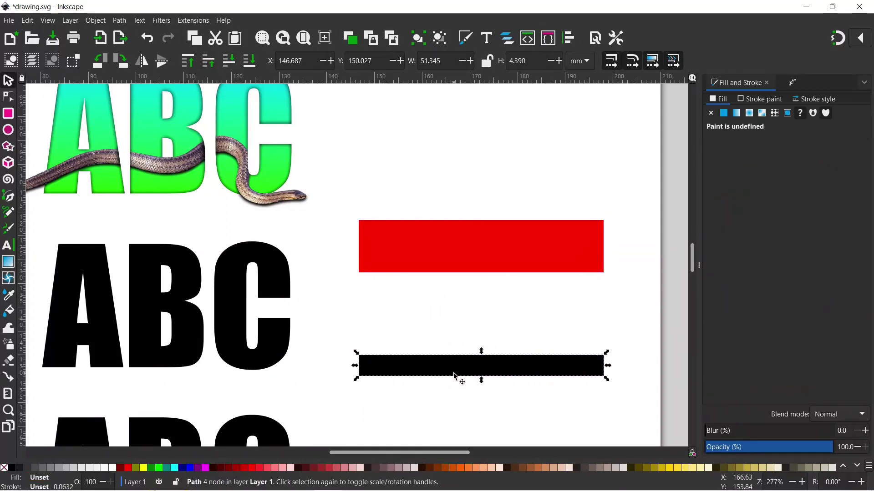
pyautogui.click(146, 470)
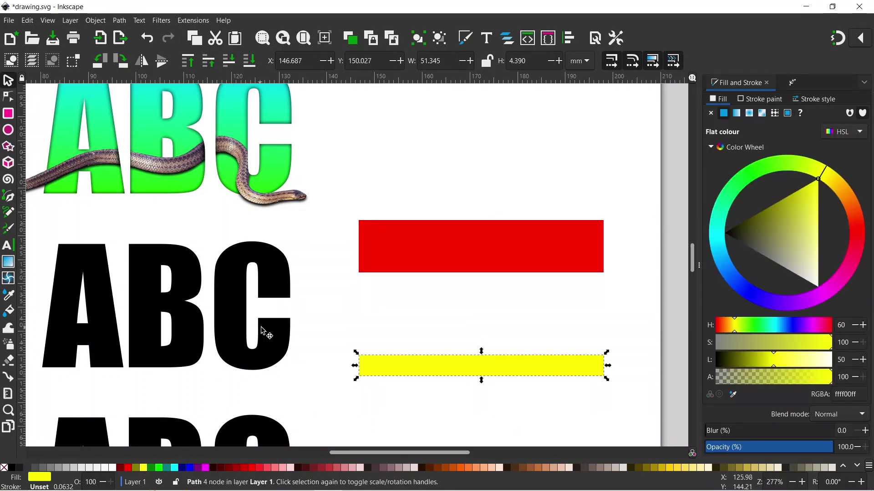
pyautogui.keyDown('shift'); pyautogui.click(431, 256); pyautogui.keyUp('shift')
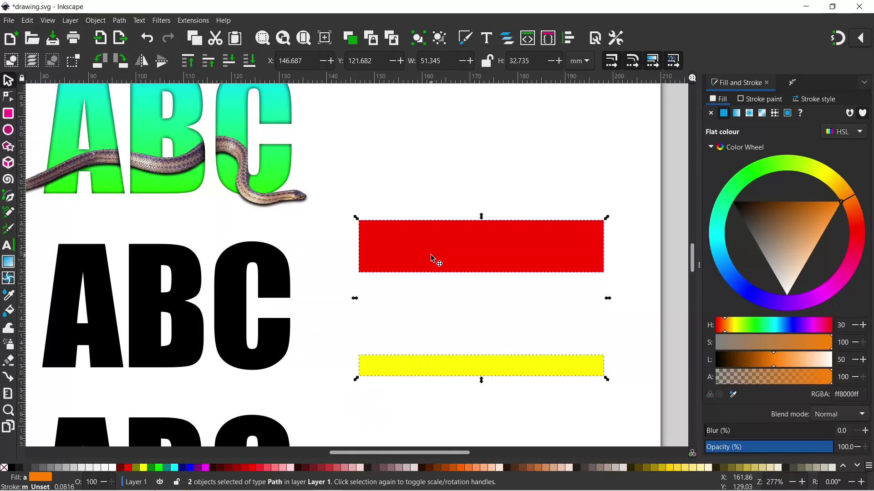
pyautogui.click(193, 21)
# - Run the Interpolate extension with 3 steps and Interpolate style on between red and yellow bars
pyautogui.moveTo(217, 137)
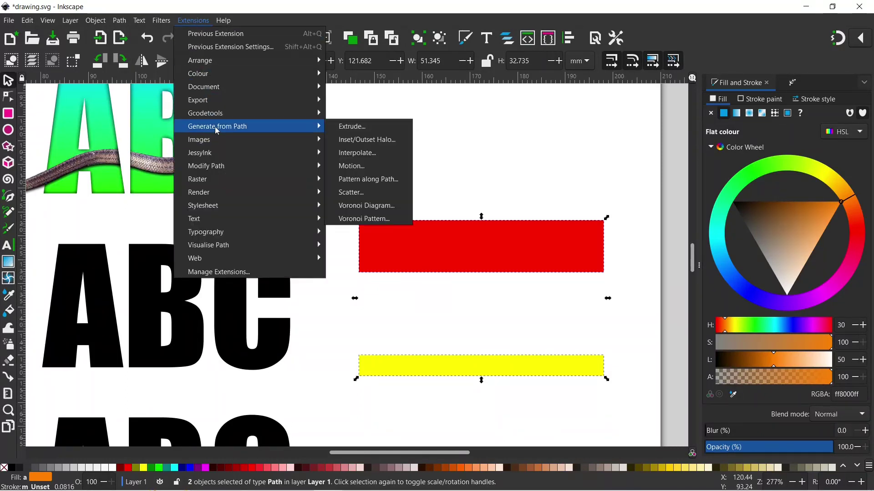
pyautogui.click(359, 153)
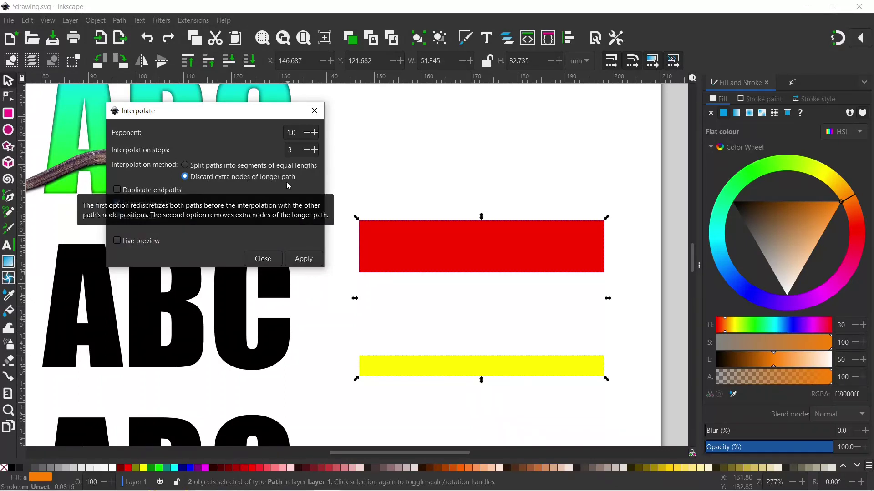
pyautogui.click(117, 241)
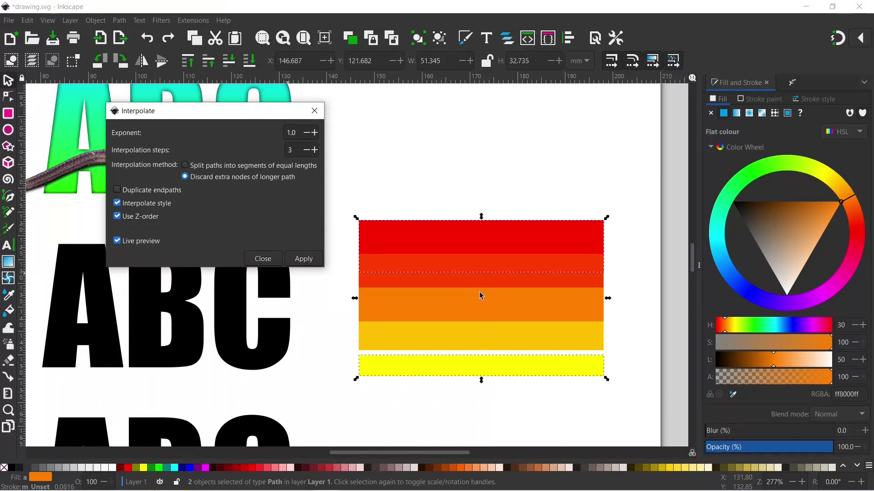
pyautogui.click(304, 260)
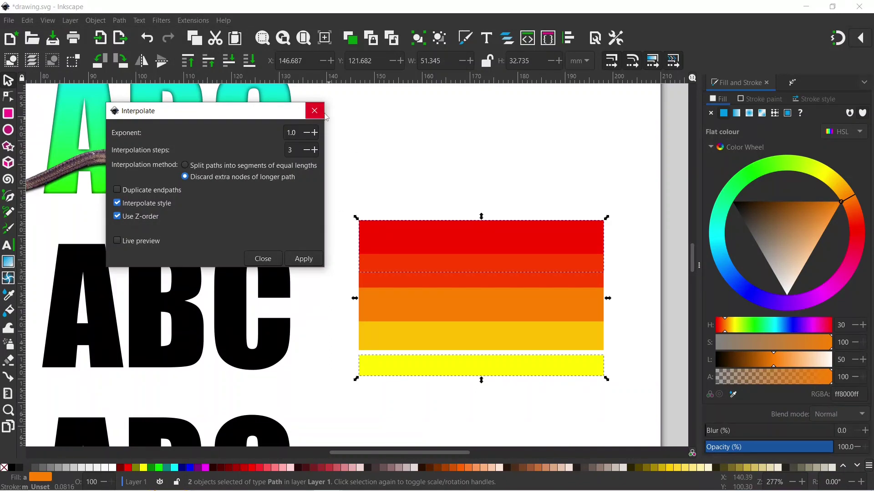
pyautogui.click(319, 112)
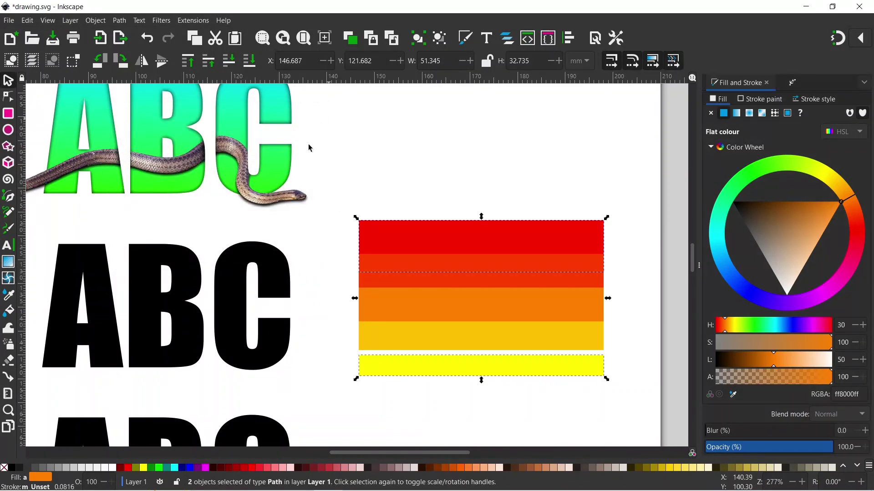
# - Ungroup the interpolated stripes and distribute them with equal vertical gaps
pyautogui.moveTo(332, 195); pyautogui.dragTo(621, 403)
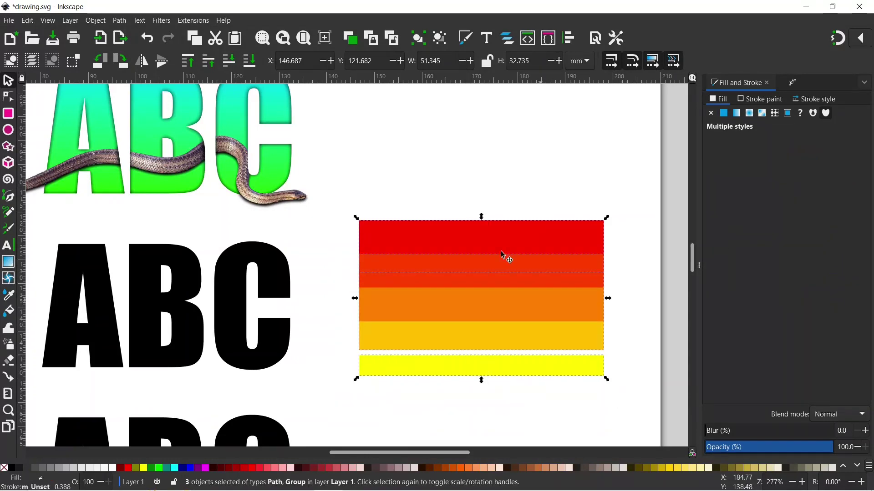
pyautogui.click(442, 41)
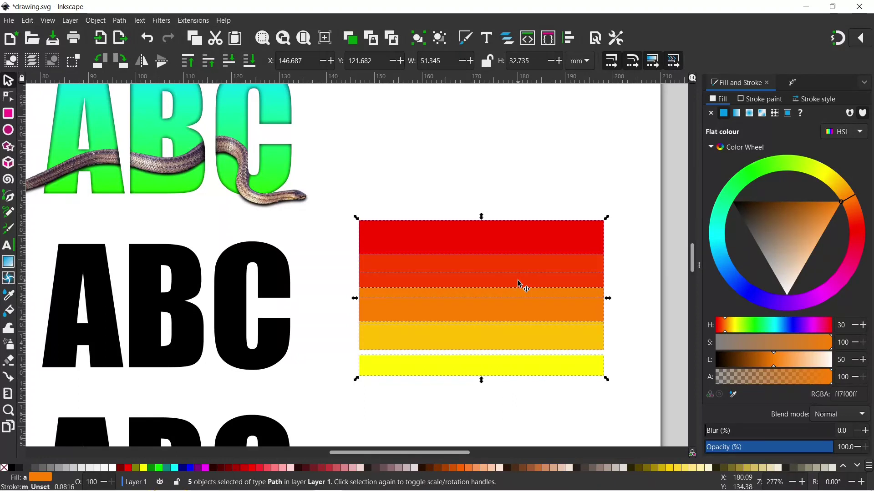
pyautogui.click(570, 41)
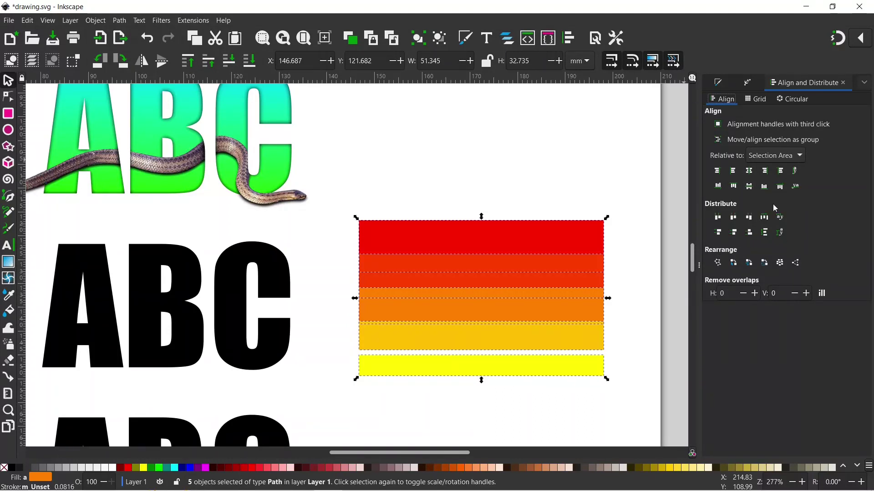
pyautogui.click(766, 233)
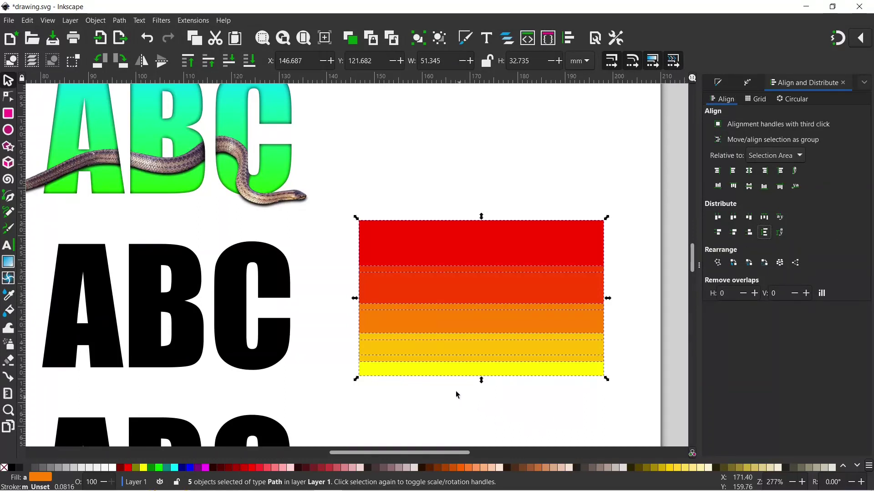
pyautogui.click(483, 237)
pyautogui.click(521, 198)
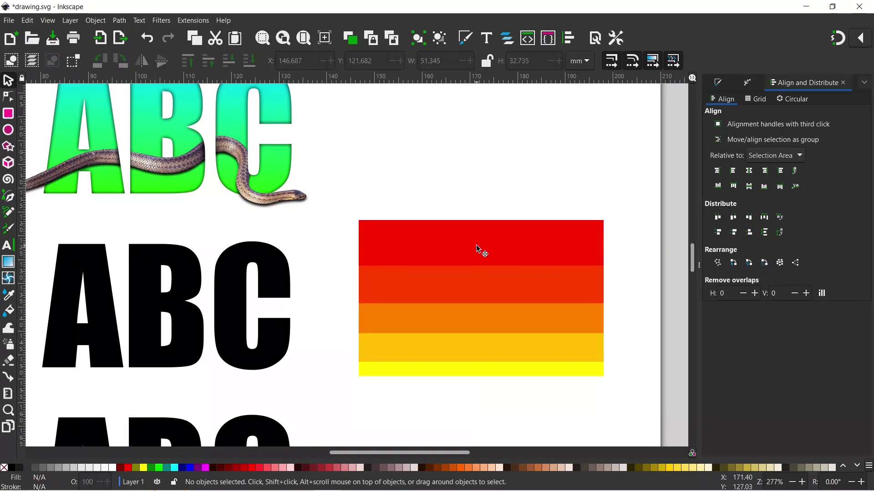
# - Raise the red top stripe higher and redistribute all five stripes with equal gaps
pyautogui.press('ctrl')
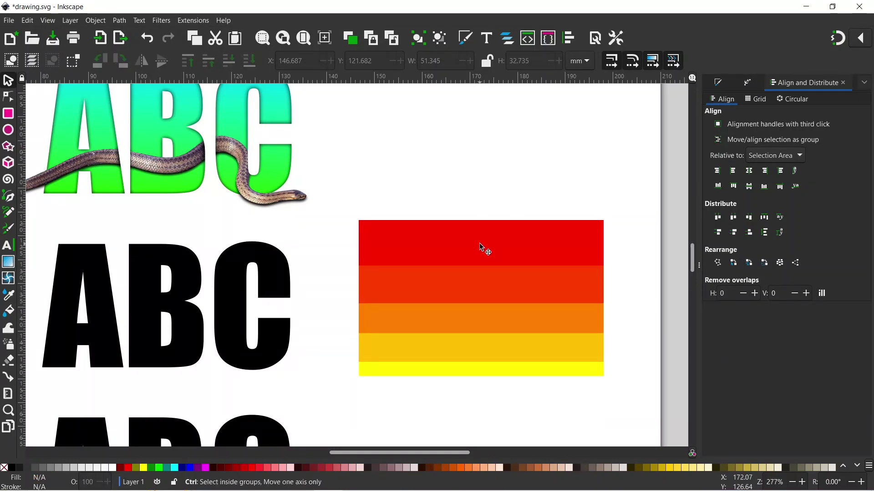
pyautogui.moveTo(480, 243); pyautogui.dragTo(479, 213)
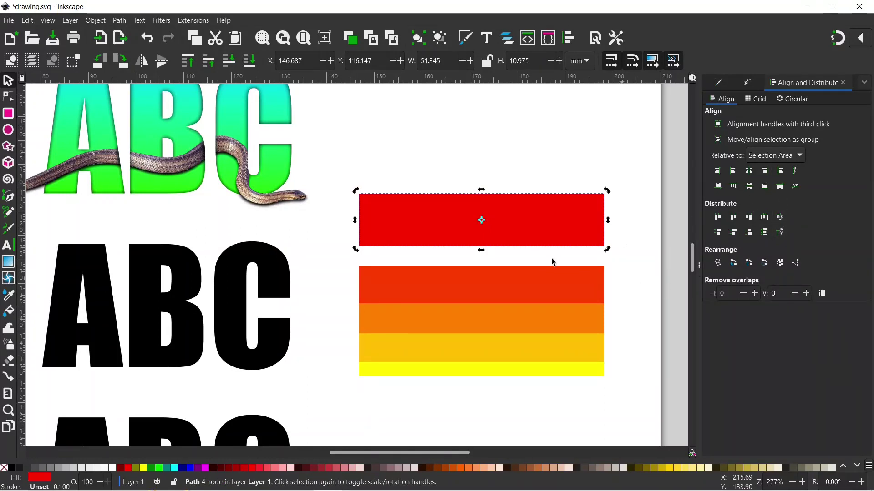
pyautogui.moveTo(330, 171); pyautogui.dragTo(620, 398)
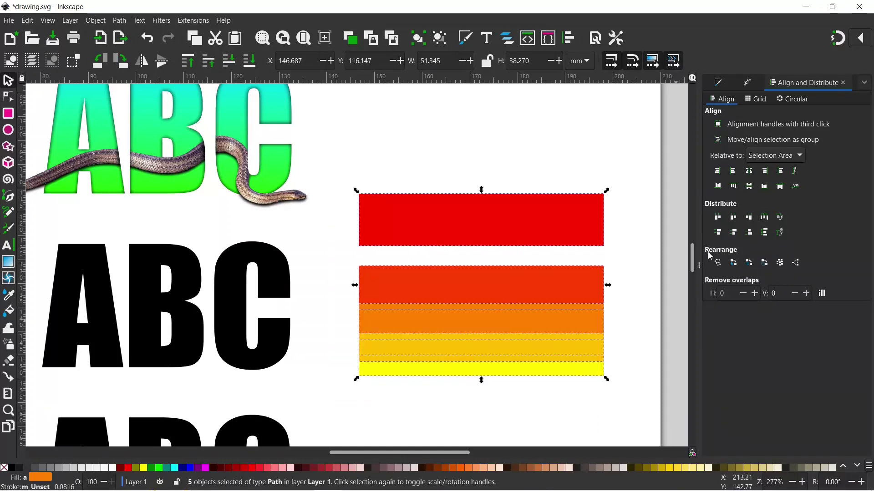
pyautogui.click(766, 233)
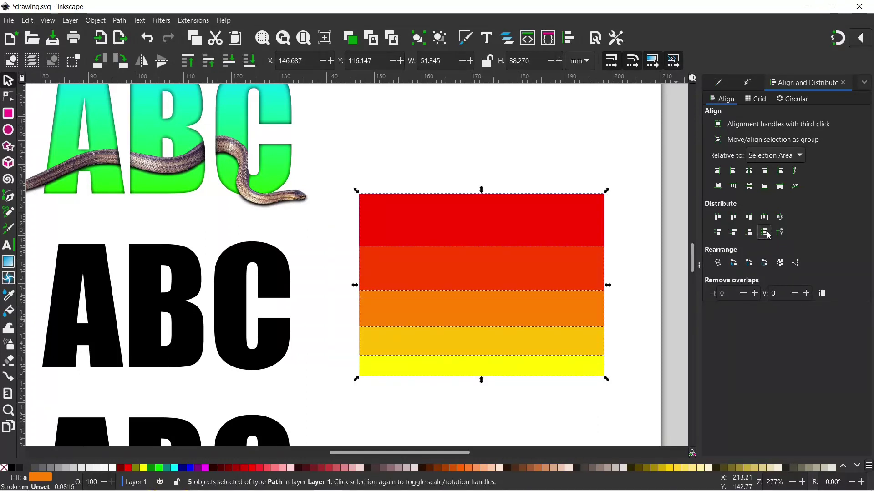
pyautogui.click(488, 213)
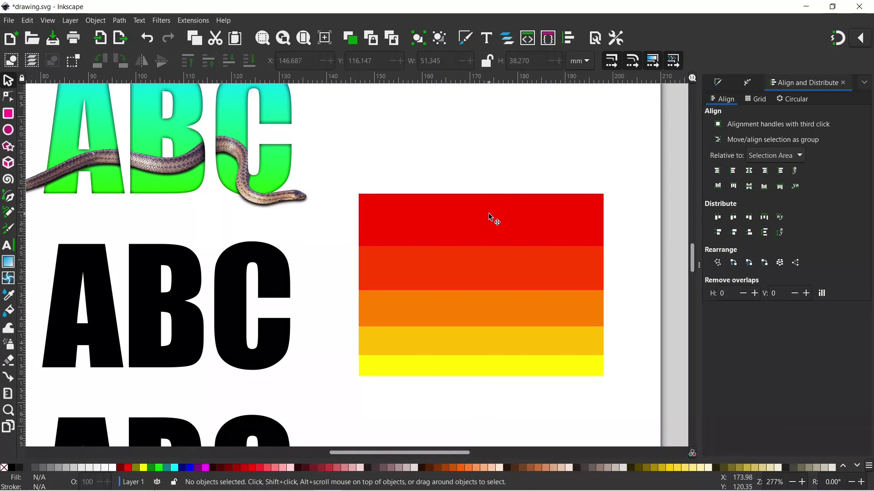
pyautogui.moveTo(487, 213); pyautogui.dragTo(483, 197)
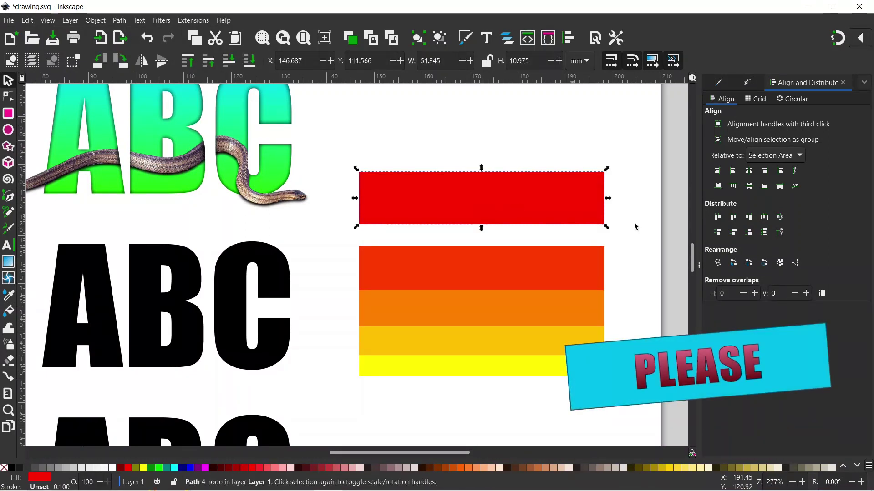
pyautogui.moveTo(330, 144); pyautogui.dragTo(621, 397)
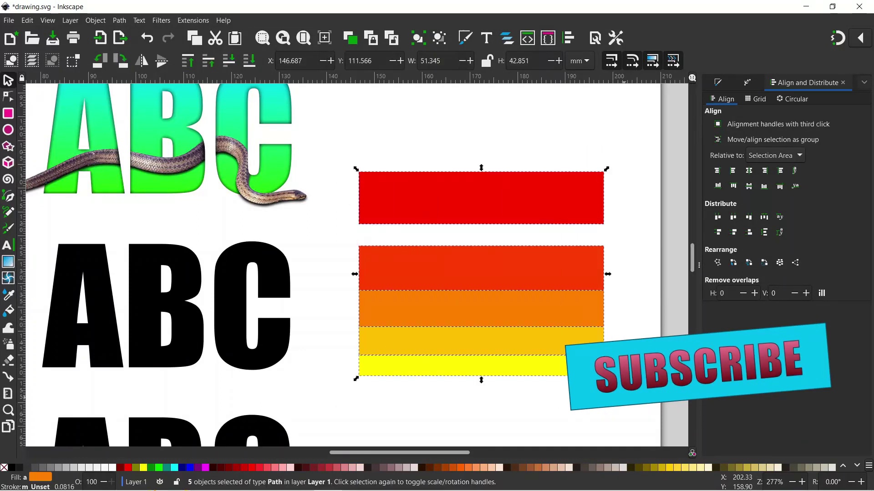
pyautogui.click(766, 232)
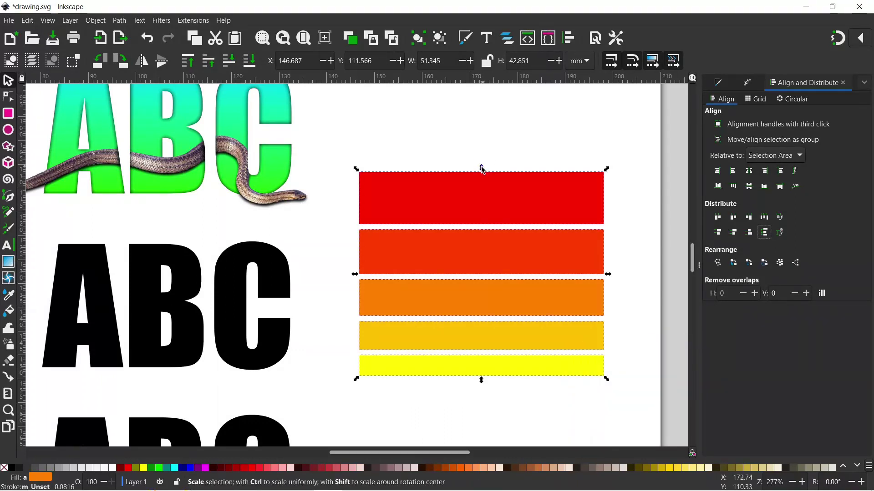
# - Shorten and group the stripes, widen them to 55.258 mm over ABC, and lower behind the letters
pyautogui.moveTo(483, 176); pyautogui.dragTo(483, 239)
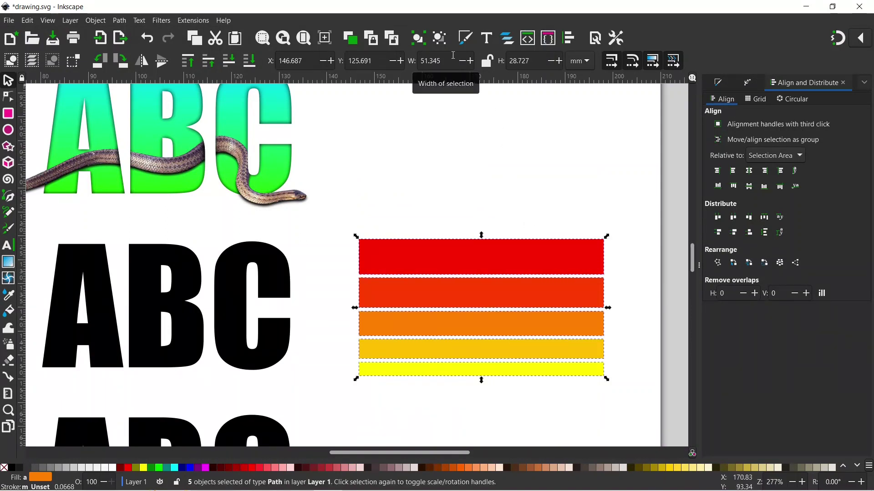
pyautogui.click(422, 38)
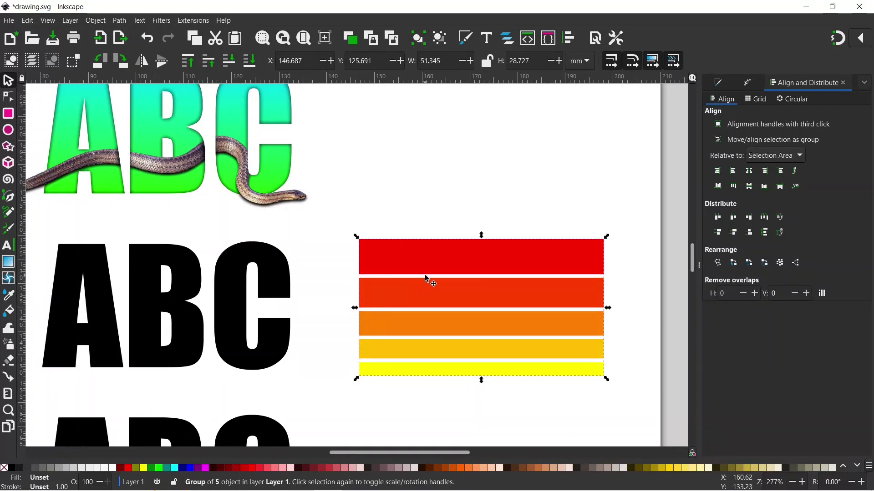
pyautogui.moveTo(496, 249); pyautogui.dragTo(184, 252)
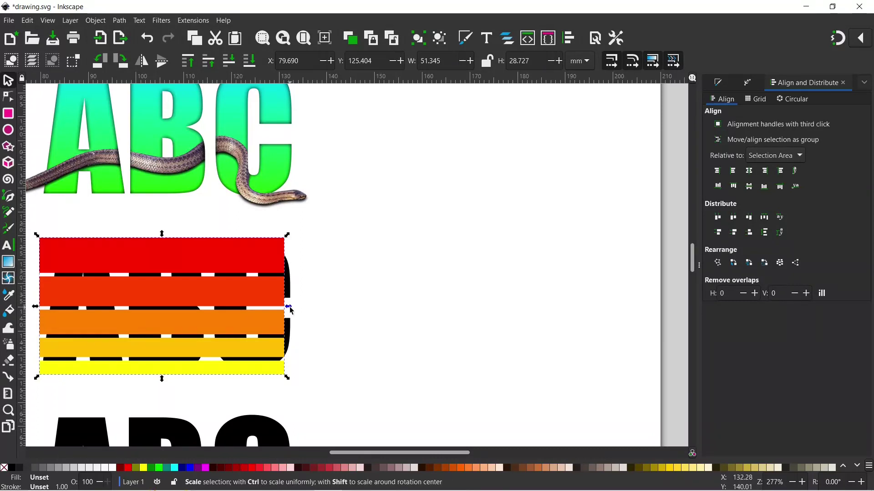
pyautogui.moveTo(290, 309); pyautogui.dragTo(309, 306)
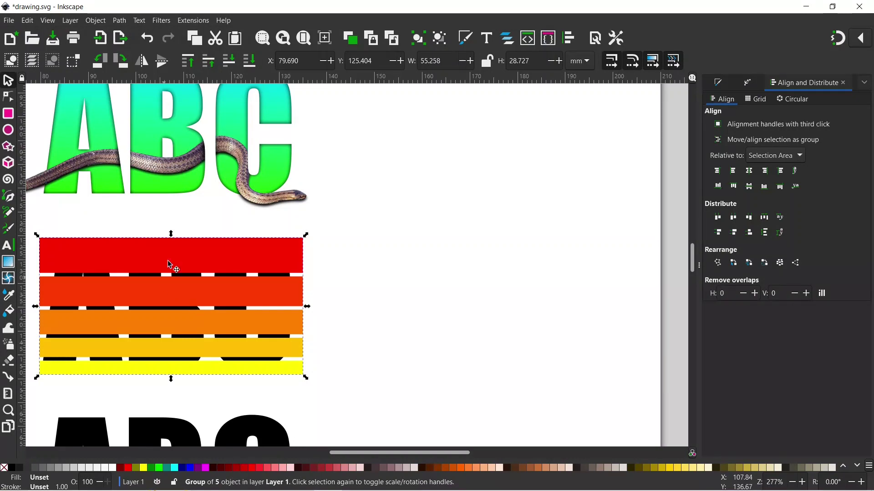
pyautogui.click(229, 62)
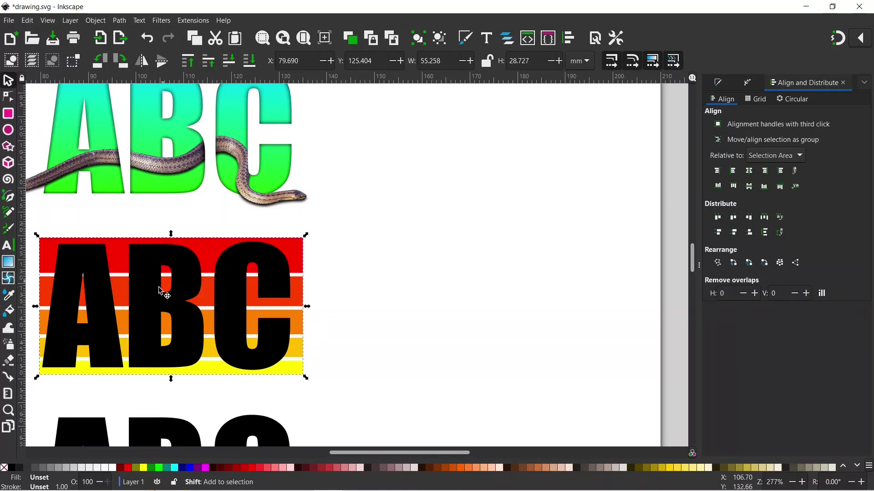
# - Select the stripe group with the ABC text and apply Set Clip to get striped letters
pyautogui.keyDown('shift'); pyautogui.click(154, 301); pyautogui.keyUp('shift')
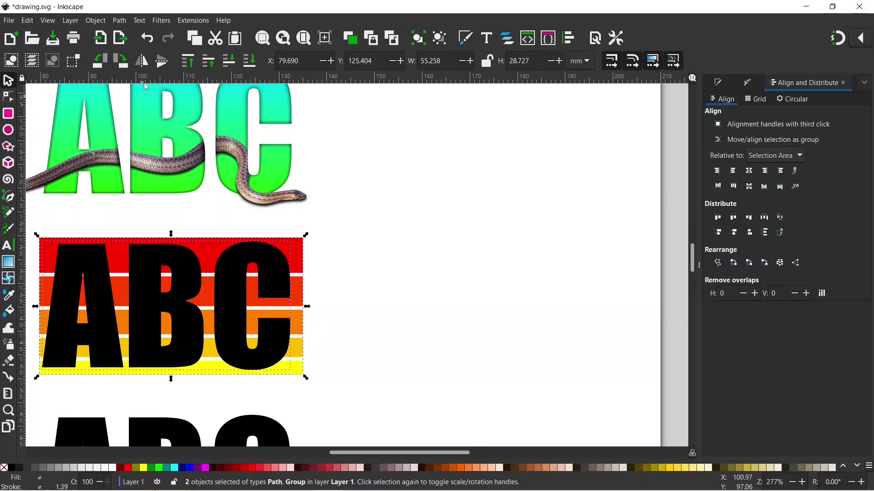
pyautogui.click(96, 21)
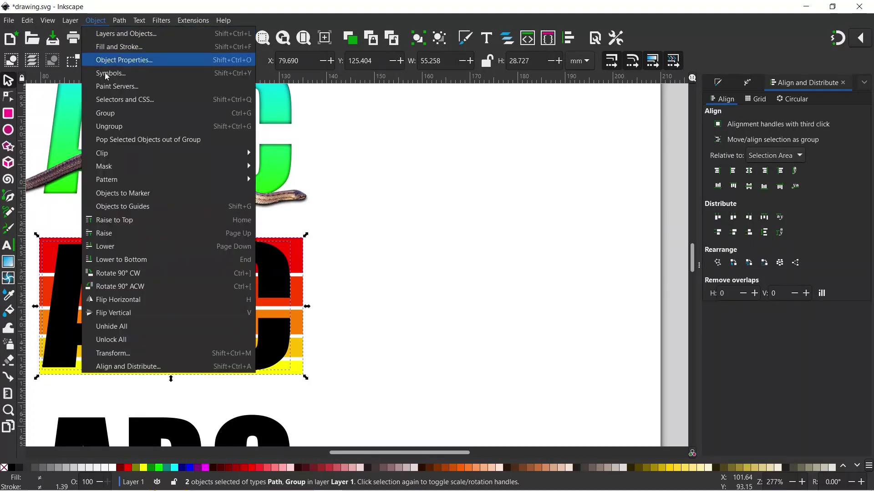
pyautogui.moveTo(115, 155)
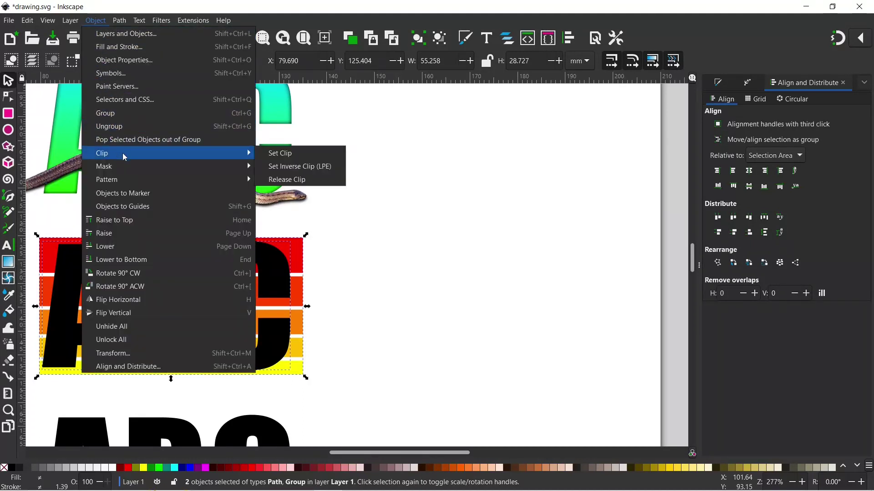
pyautogui.click(277, 153)
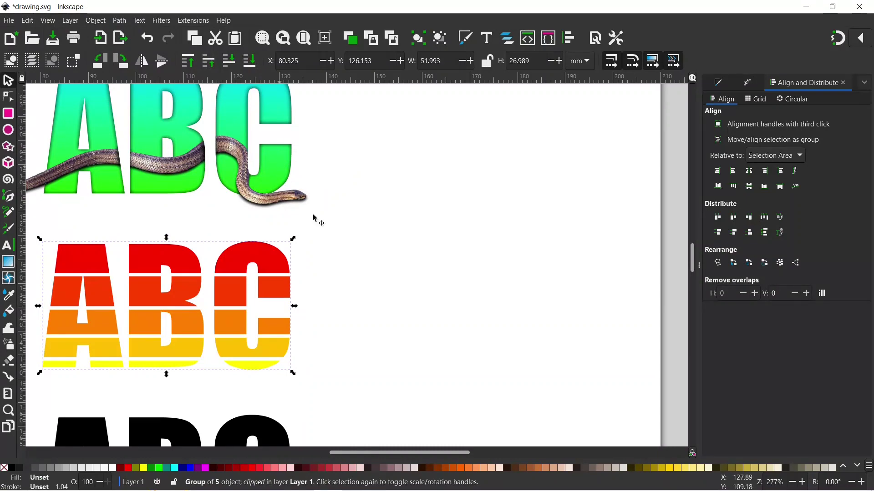
pyautogui.hscroll(-5, 672, 290)
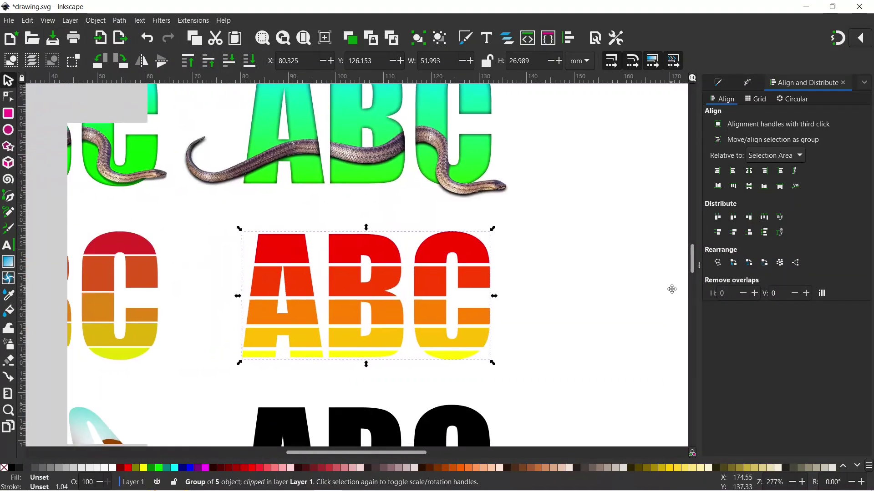
pyautogui.hscroll(-1, 672, 289)
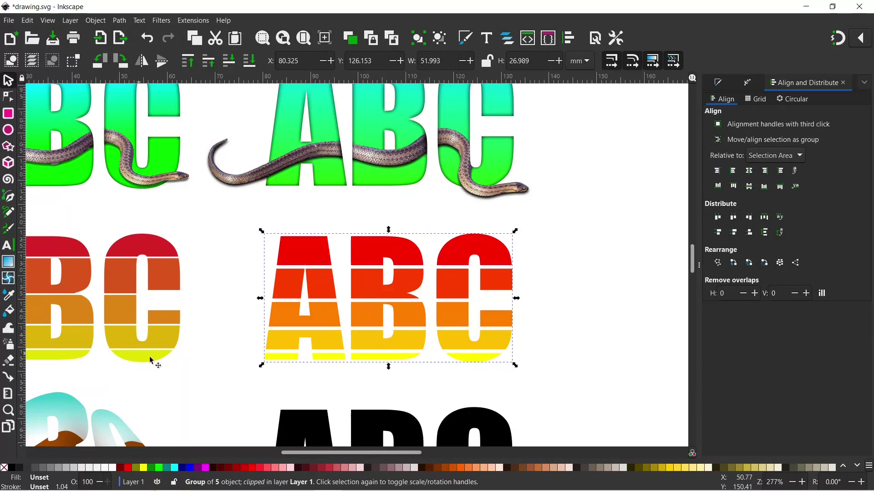
pyautogui.hscroll(-3, 613, 293)
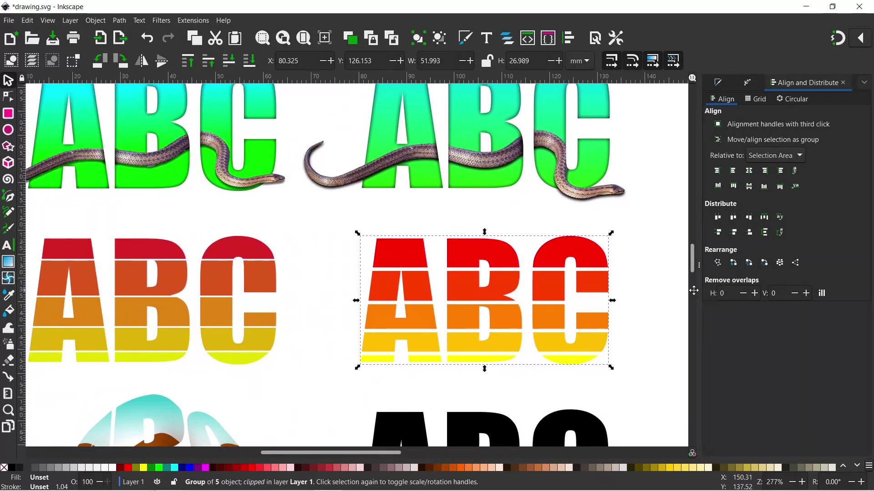